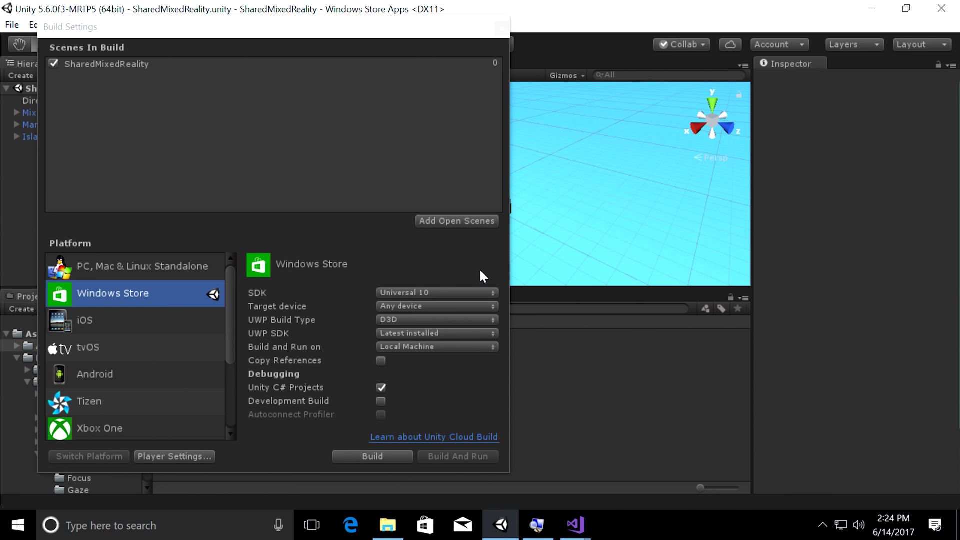
# Close the Build Settings window, now targeting Windows Store with the SharedMixedReality scene.
pyautogui.click(501, 28)
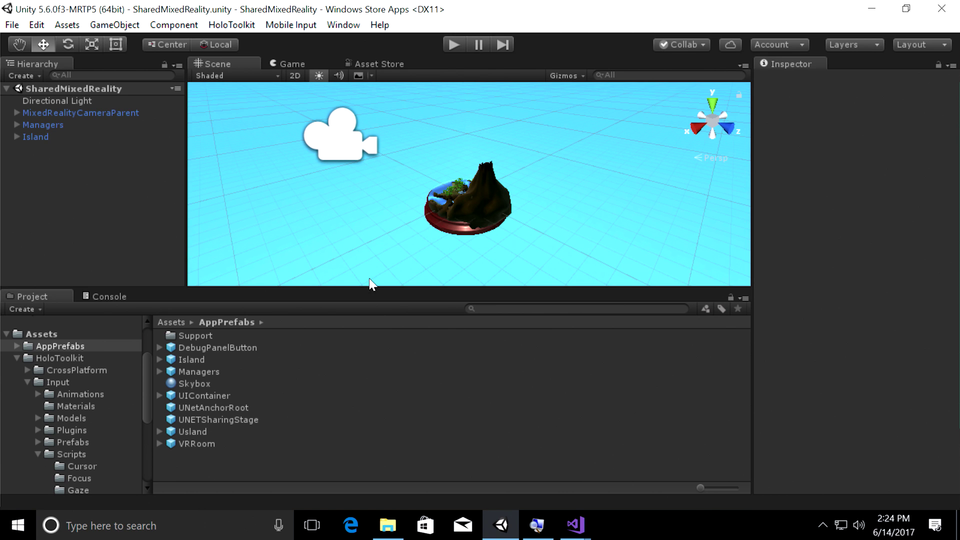
# Browse to Assets > HoloToolkit > Input > Prefabs and select the InputManager prefab.
pyautogui.click(172, 323)
pyautogui.click(196, 349)
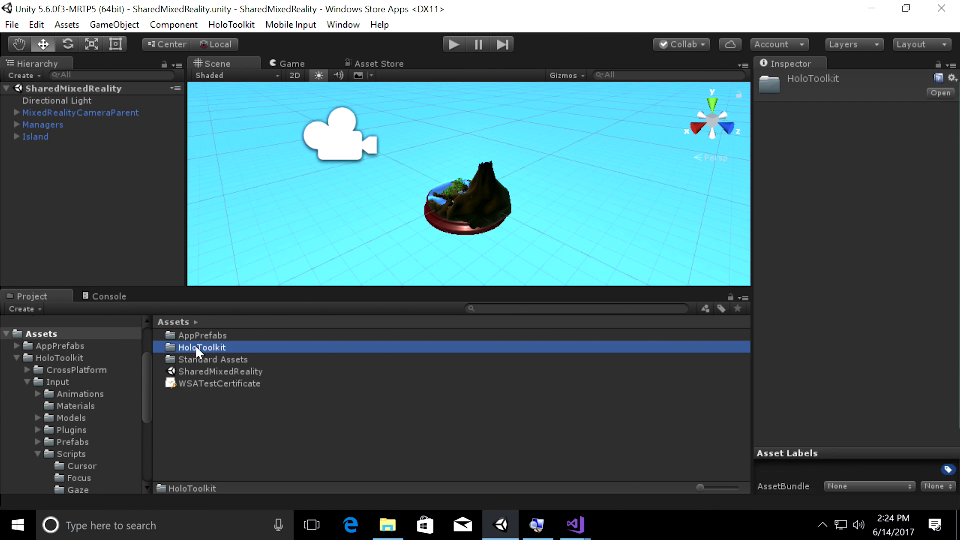
pyautogui.doubleClick(196, 346)
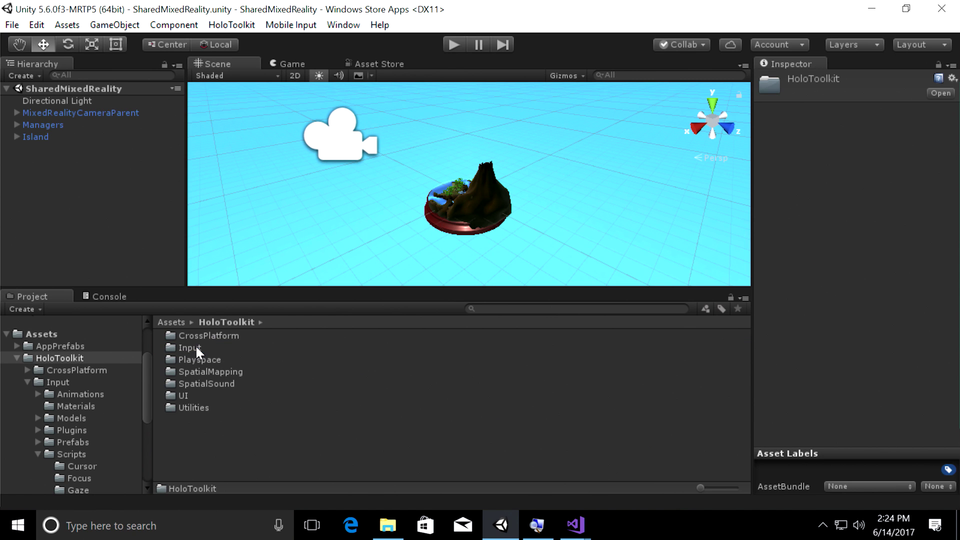
pyautogui.click(196, 348)
pyautogui.doubleClick(196, 348)
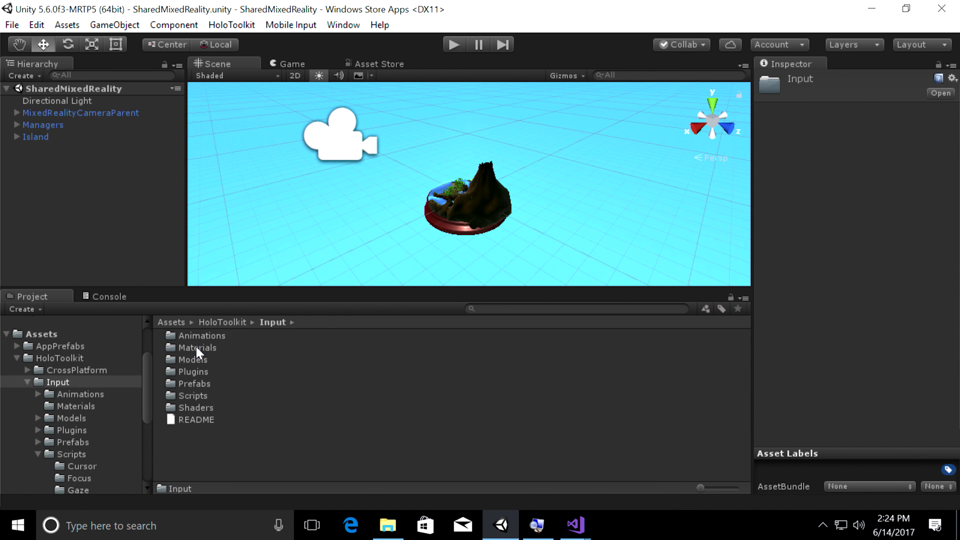
pyautogui.click(199, 383)
pyautogui.doubleClick(199, 383)
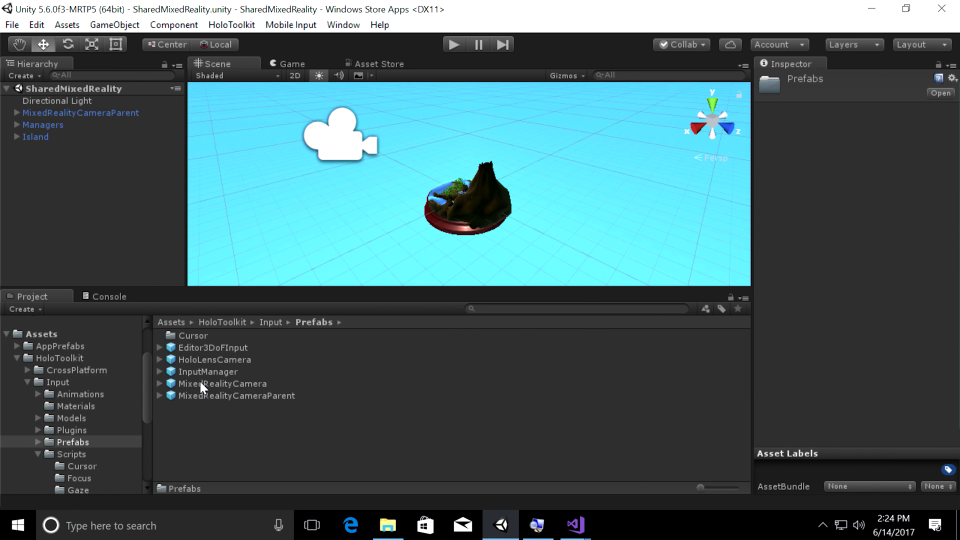
pyautogui.click(214, 373)
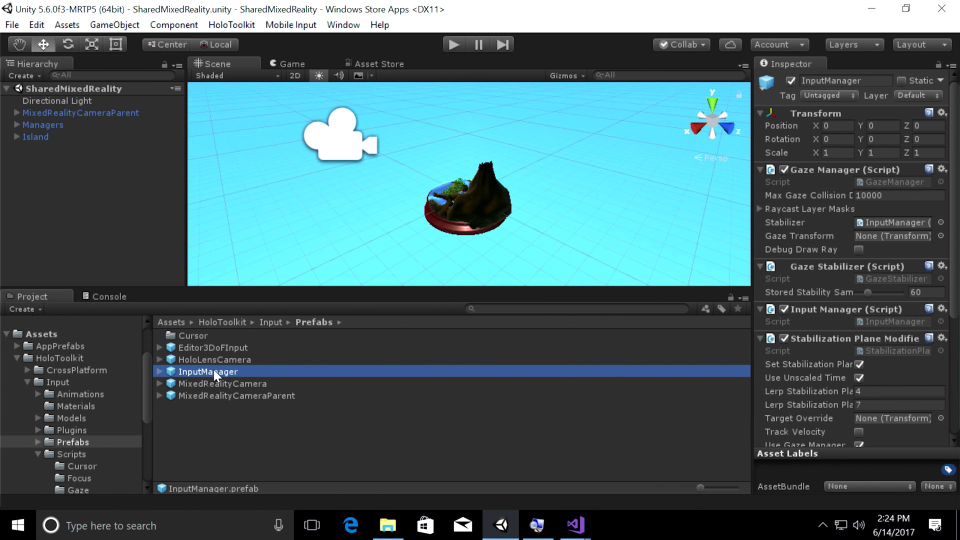
# Drop the InputManager prefab under Managers and look through its Inspector components.
pyautogui.moveTo(214, 370); pyautogui.dragTo(56, 124)
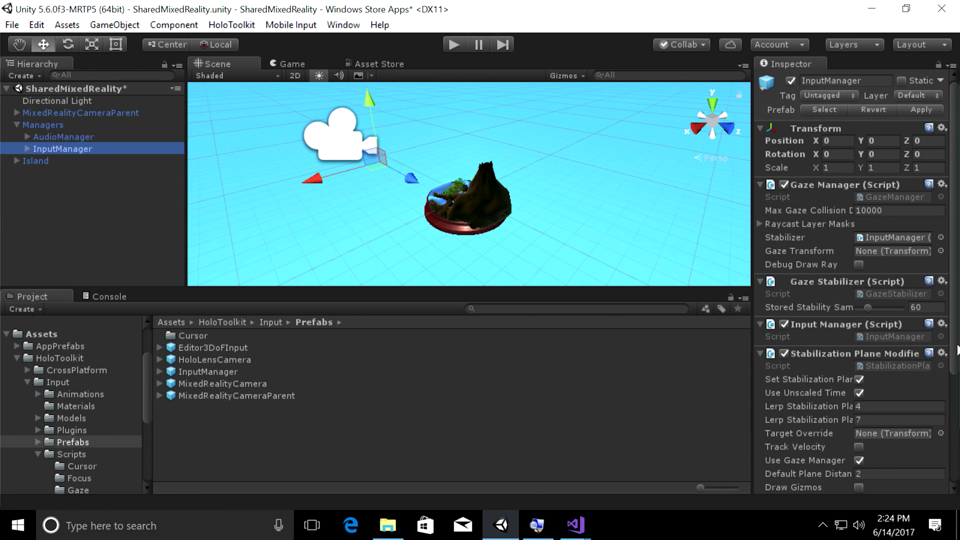
pyautogui.moveTo(957, 350); pyautogui.dragTo(957, 416)
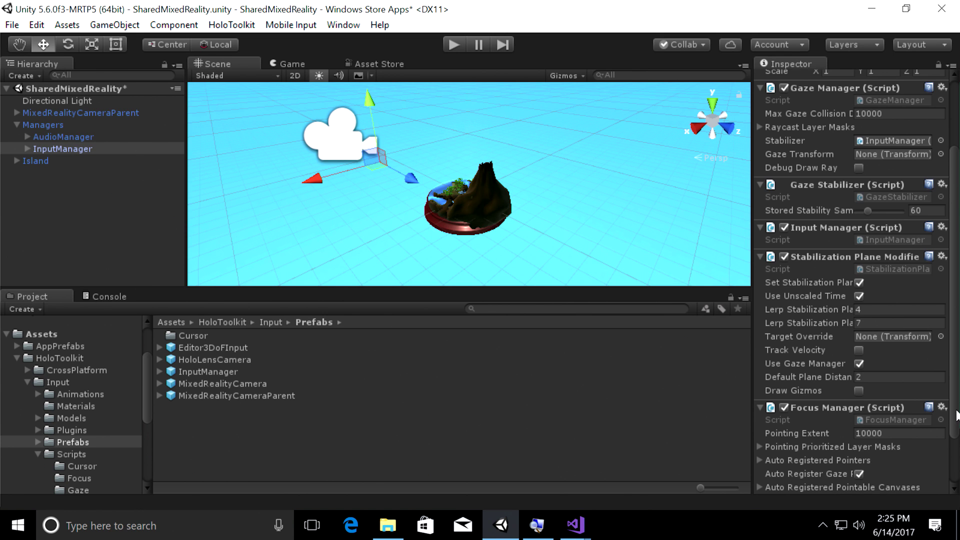
pyautogui.moveTo(957, 415); pyautogui.dragTo(956, 478)
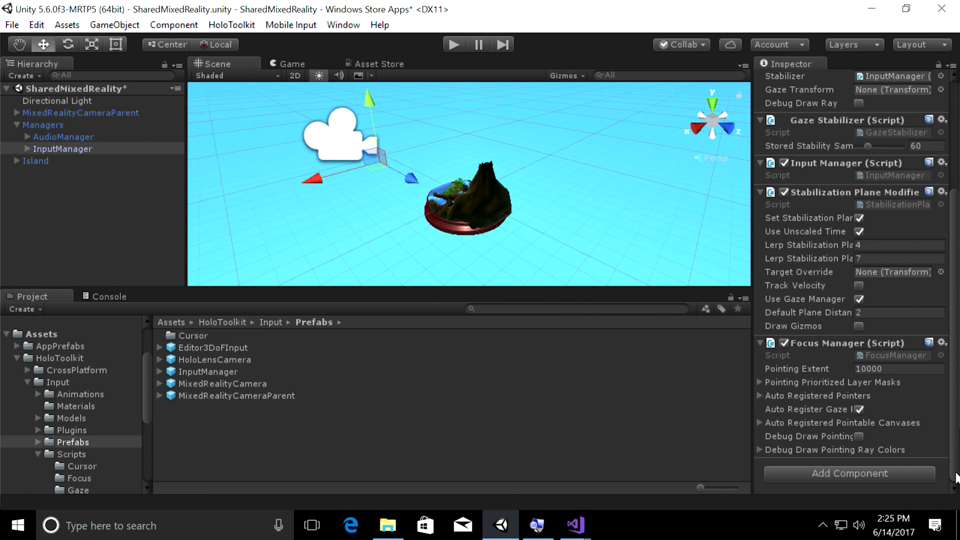
pyautogui.click(200, 337)
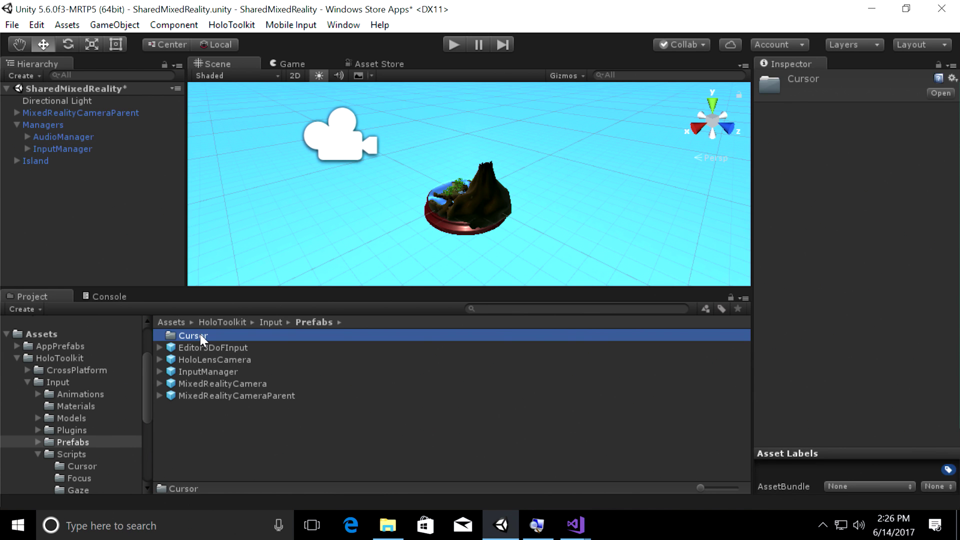
# Add the Cursor prefab from Prefabs > Cursor to the Hierarchy.
pyautogui.doubleClick(200, 337)
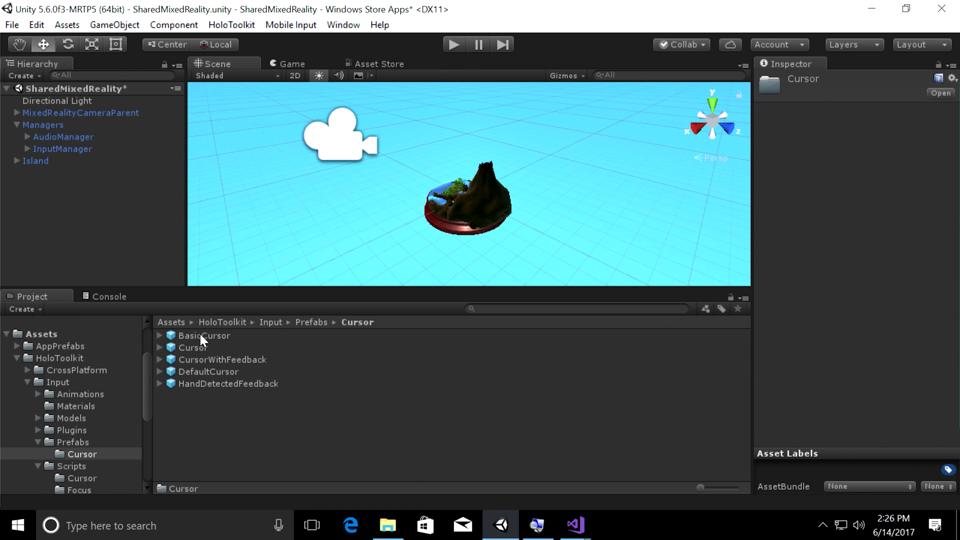
pyautogui.click(199, 346)
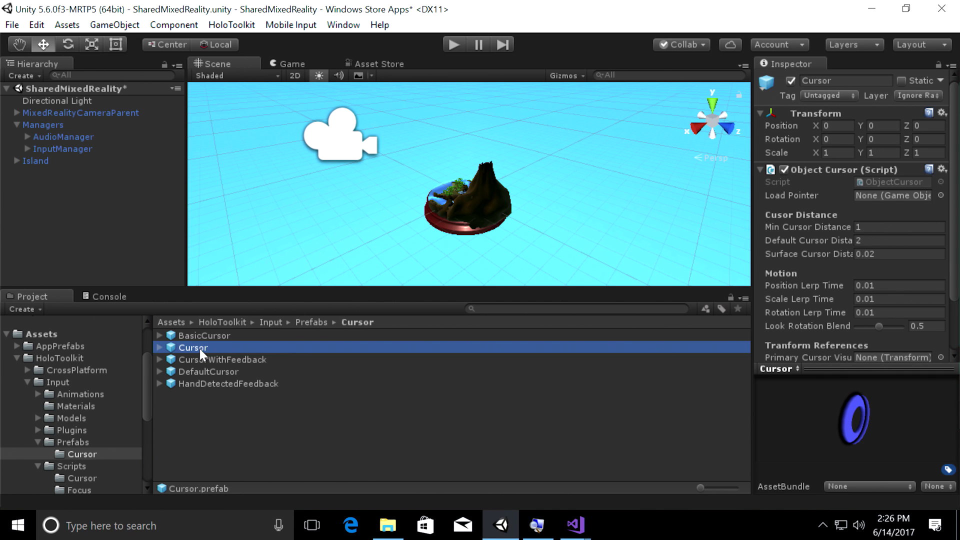
pyautogui.moveTo(199, 347); pyautogui.dragTo(59, 227)
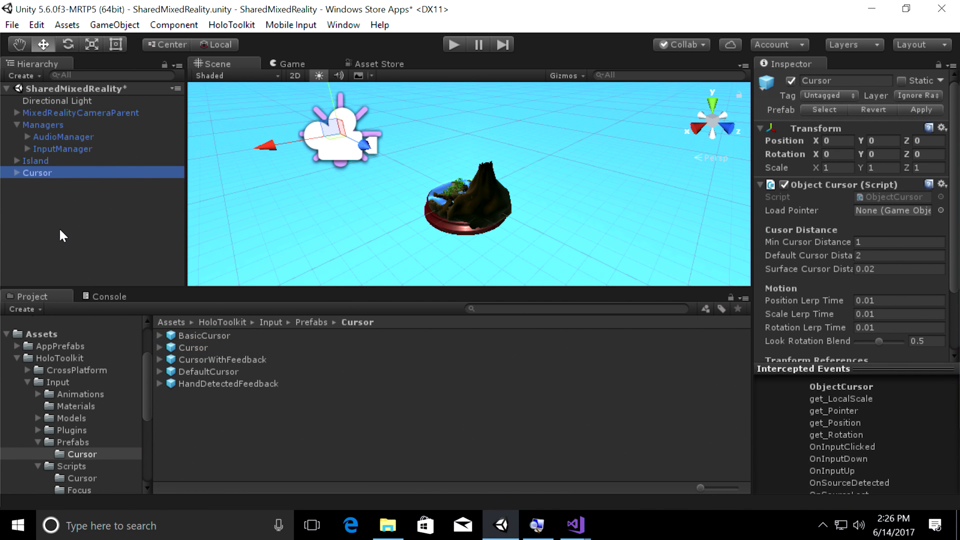
# Frame the Cursor object and inspect its CursorOnHolograms and CursorOffHolograms children.
pyautogui.doubleClick(37, 173)
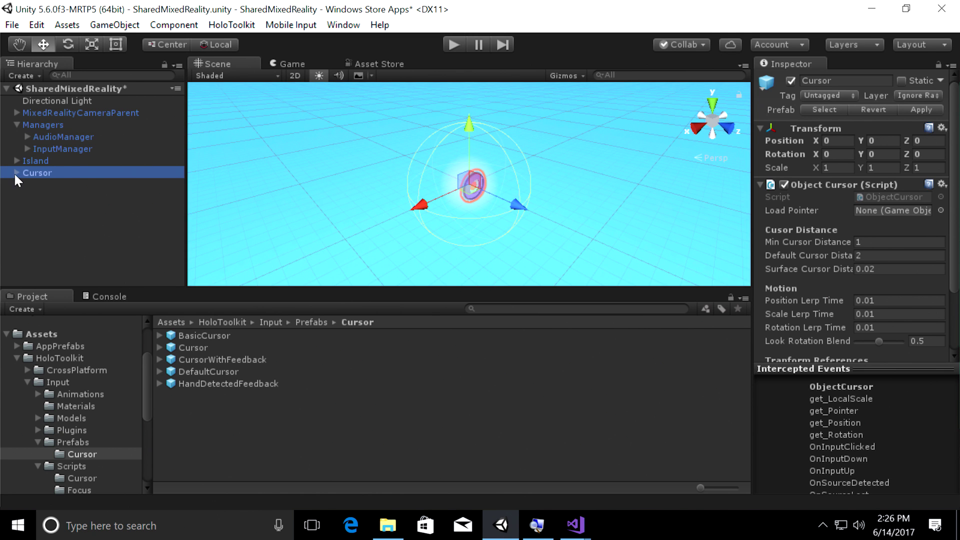
pyautogui.click(16, 173)
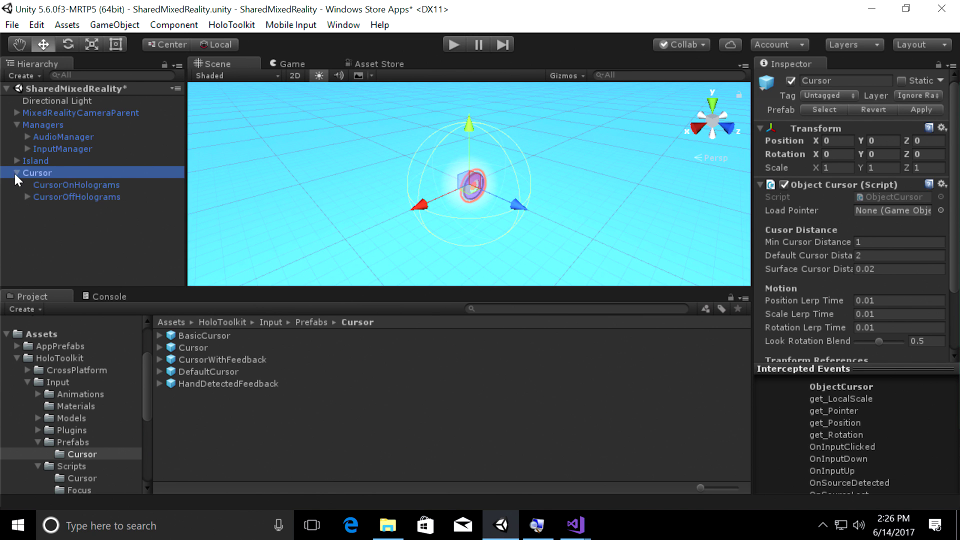
pyautogui.click(82, 185)
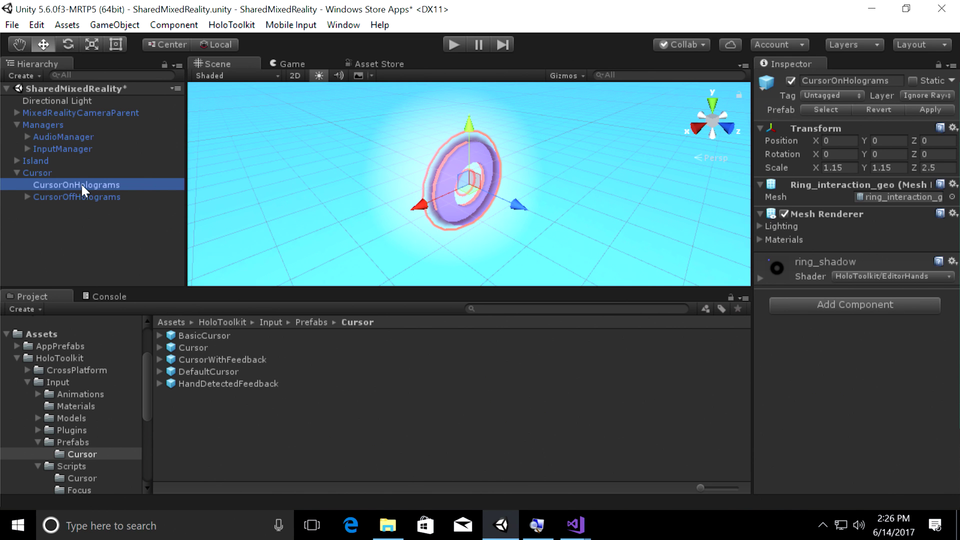
pyautogui.click(80, 197)
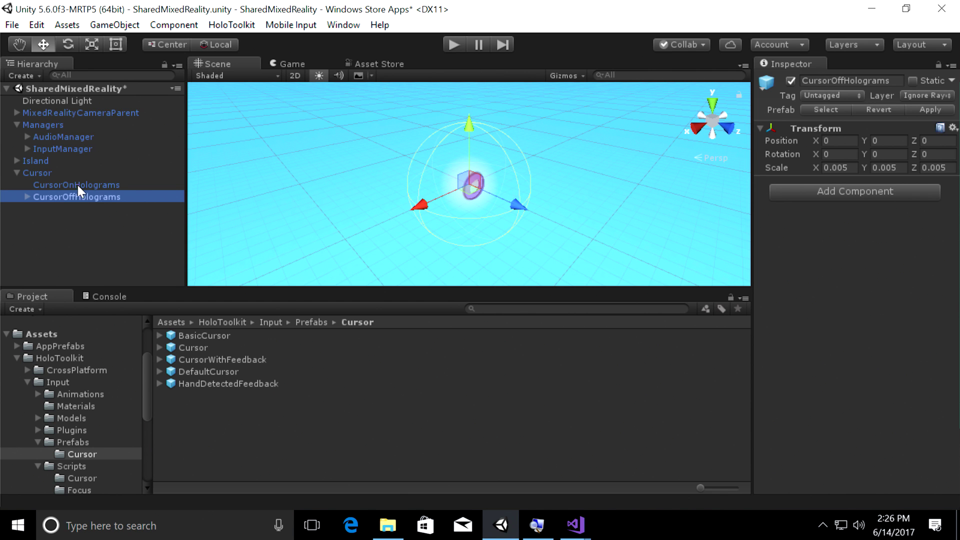
# Expand InputManager under Managers, inspect GesturesInput, and open its GamepadInput script.
pyautogui.click(53, 126)
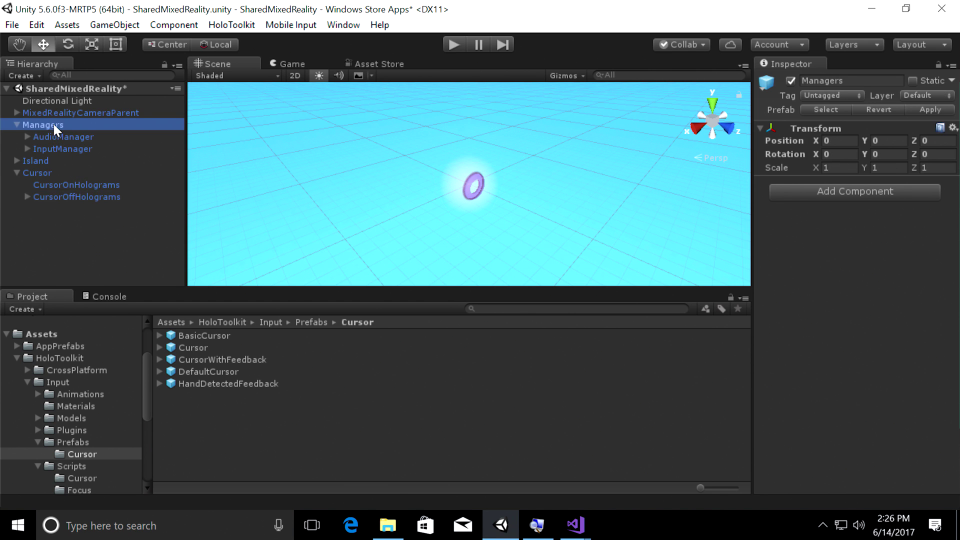
pyautogui.click(27, 149)
pyautogui.click(50, 149)
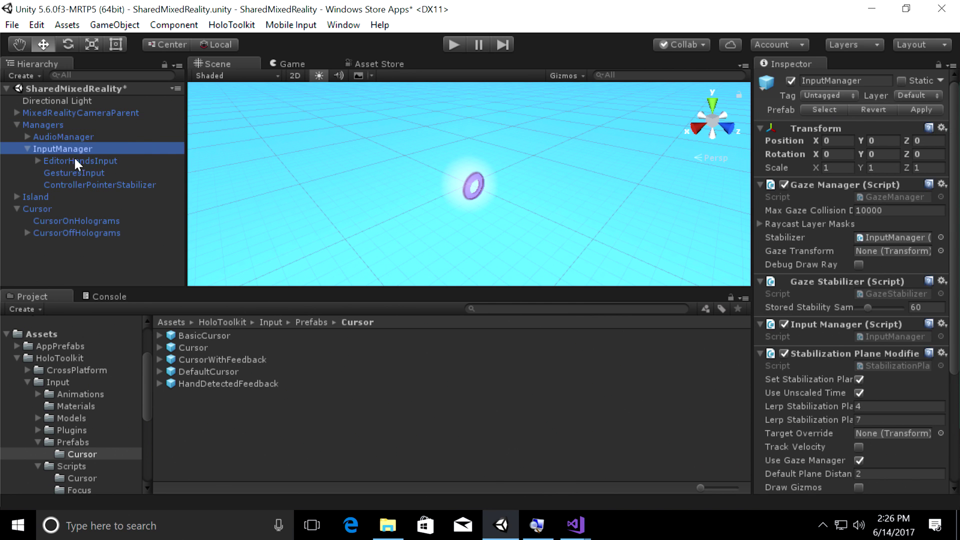
pyautogui.click(70, 173)
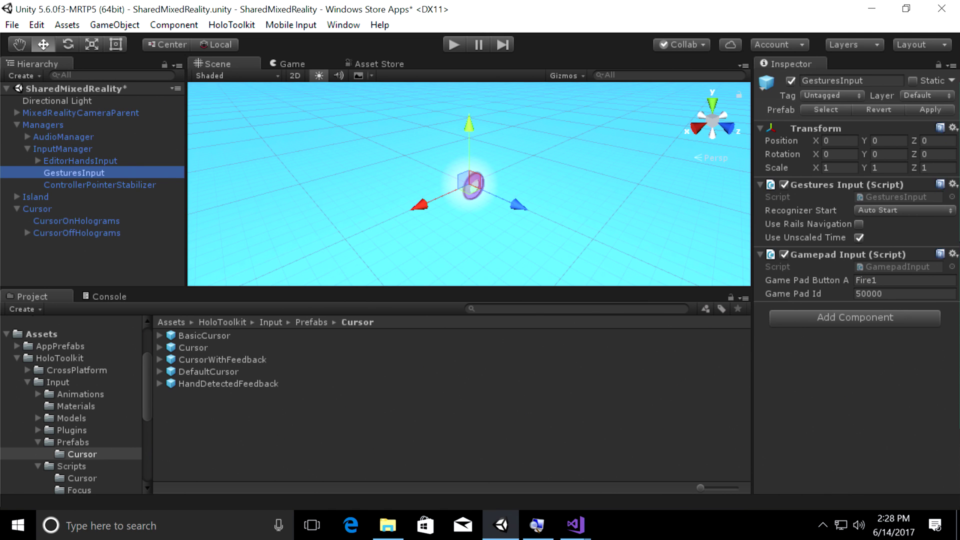
pyautogui.doubleClick(862, 265)
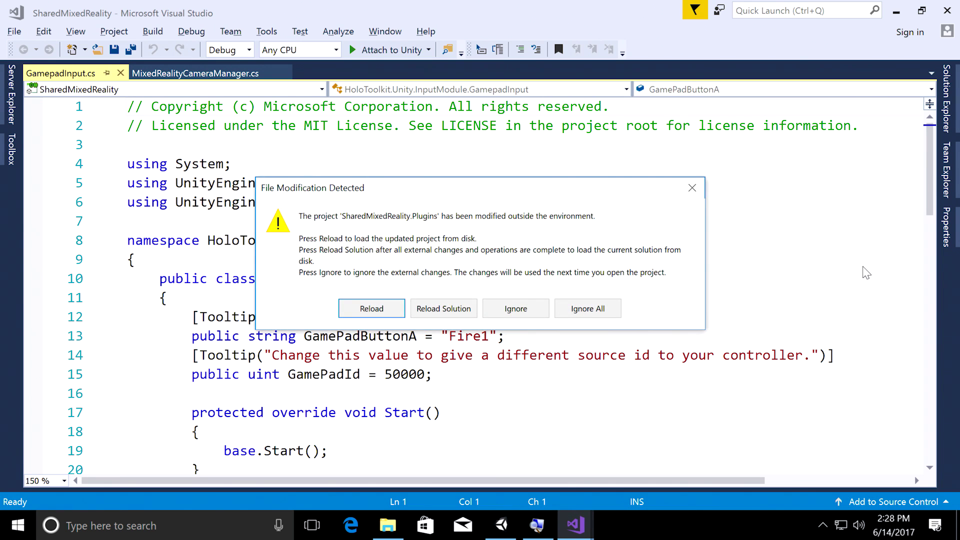
# Reload the externally modified solution and scroll GamepadInput.cs down to its Update method.
pyautogui.click(461, 310)
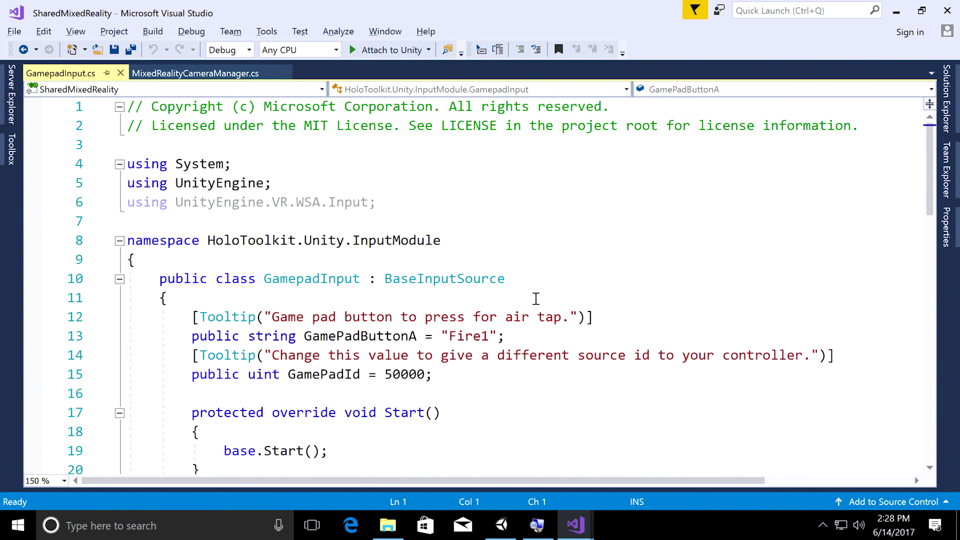
pyautogui.scroll(-6, 535, 299)
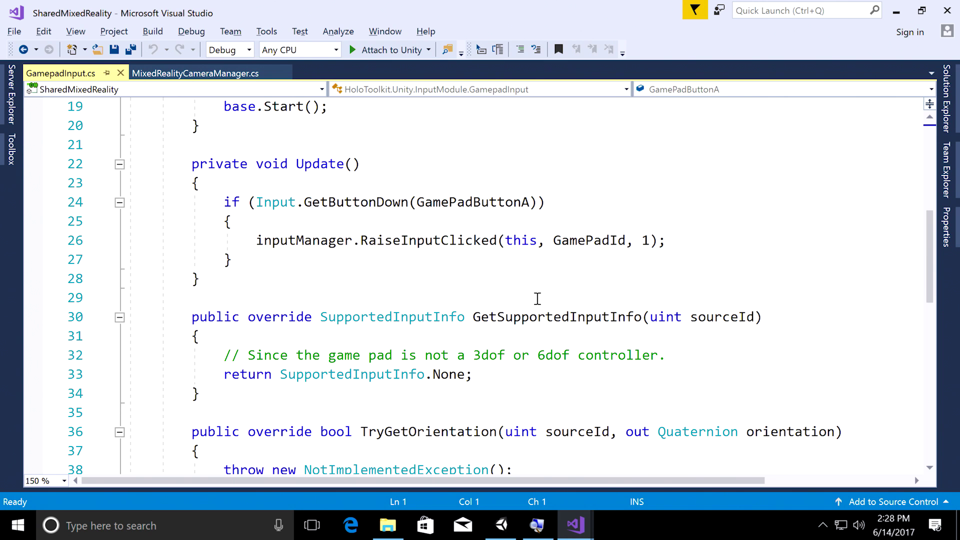
pyautogui.hotkey('alt', 'Tab')
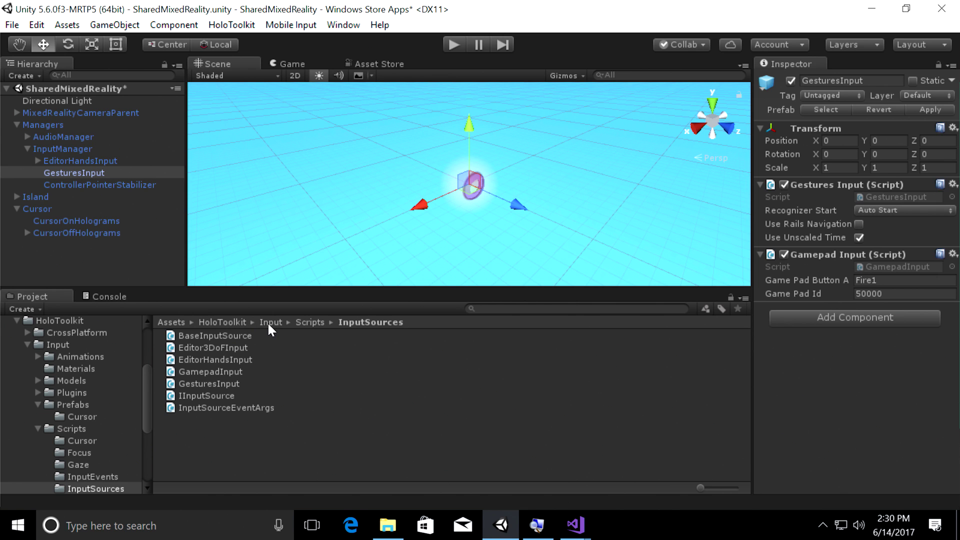
# Drag the SpatialMapping prefab from HoloToolkit > SpatialMapping > Prefabs into the Hierarchy.
pyautogui.click(229, 322)
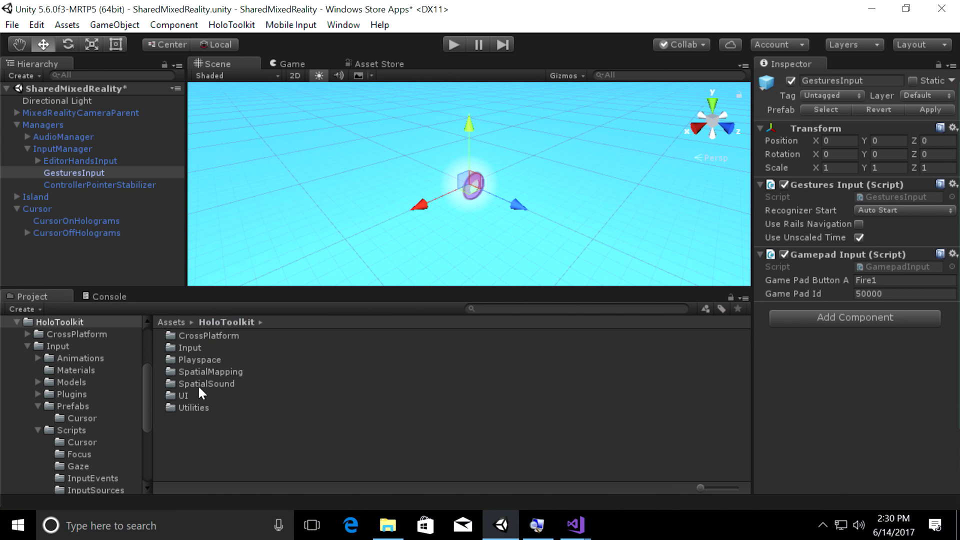
pyautogui.doubleClick(208, 370)
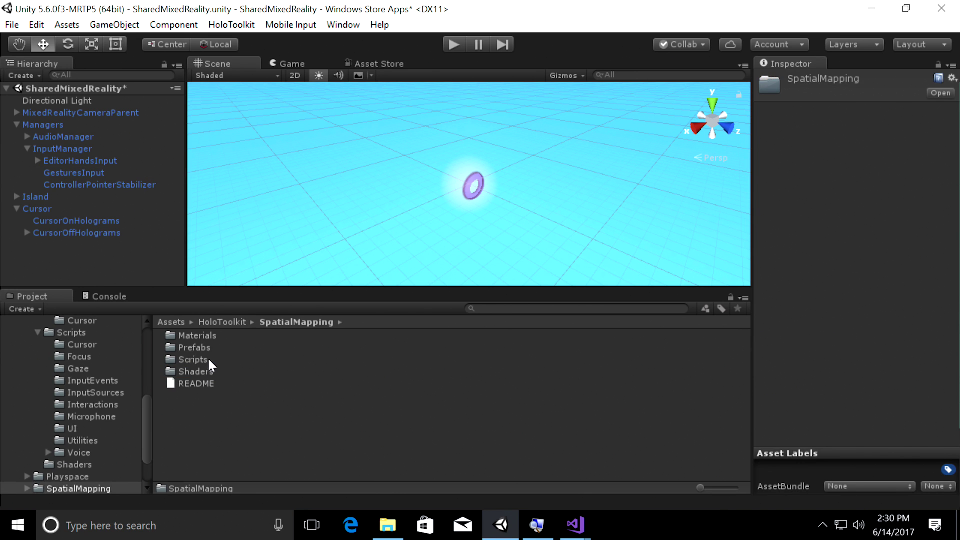
pyautogui.doubleClick(200, 347)
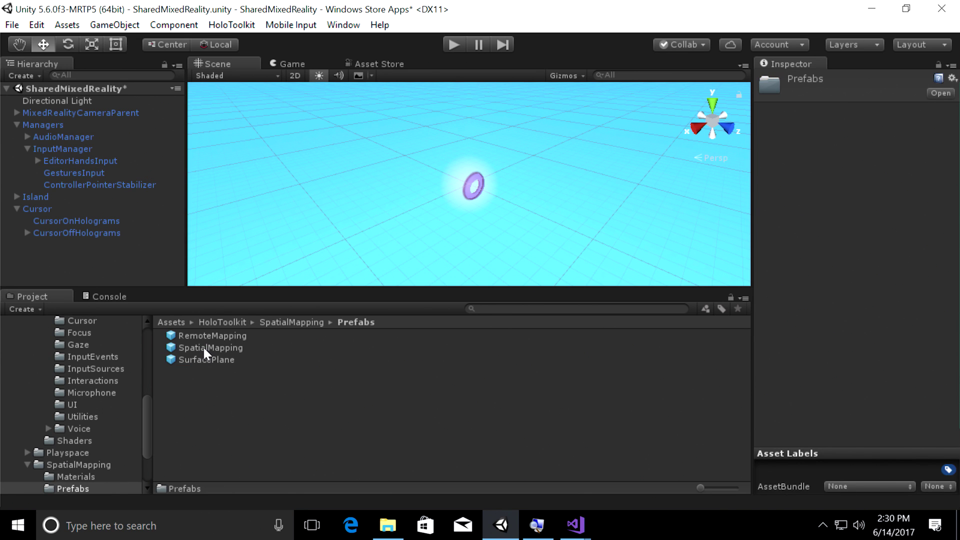
pyautogui.click(209, 347)
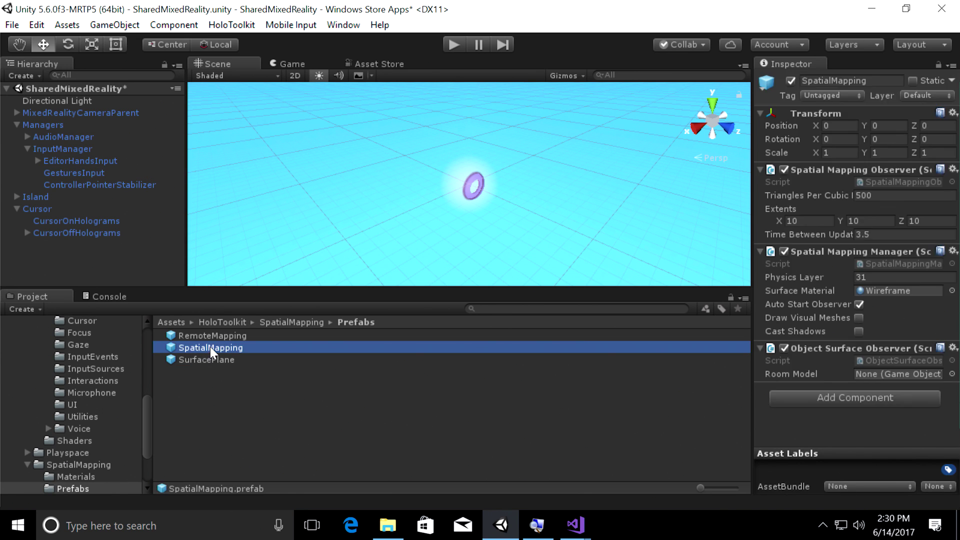
pyautogui.moveTo(221, 349); pyautogui.dragTo(27, 265)
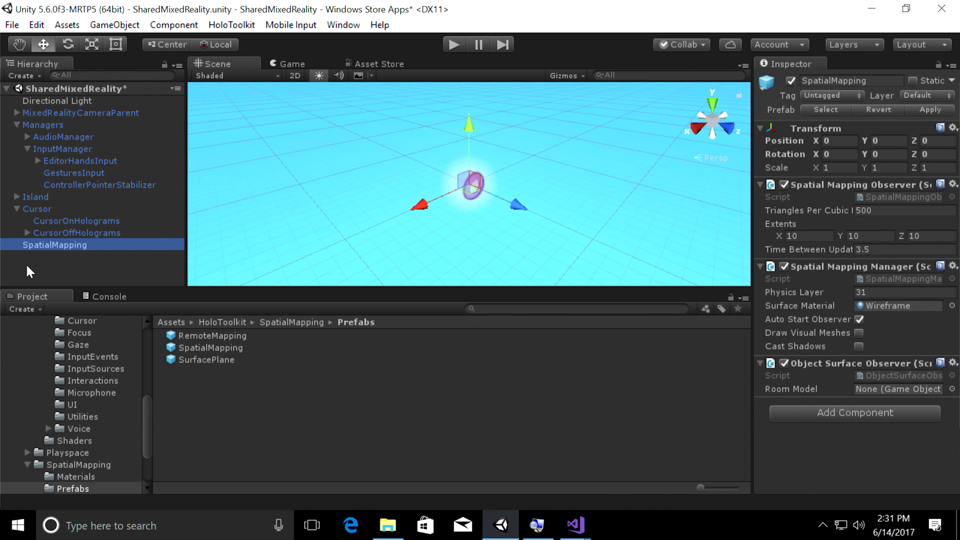
pyautogui.click(24, 197)
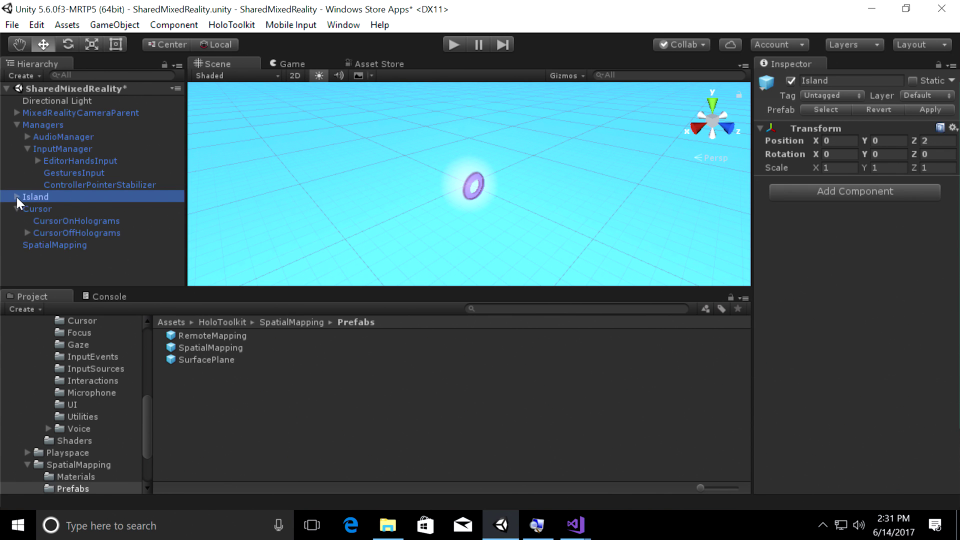
# Add a Tap To Place component to Island's MixedRealityLand child.
pyautogui.click(17, 197)
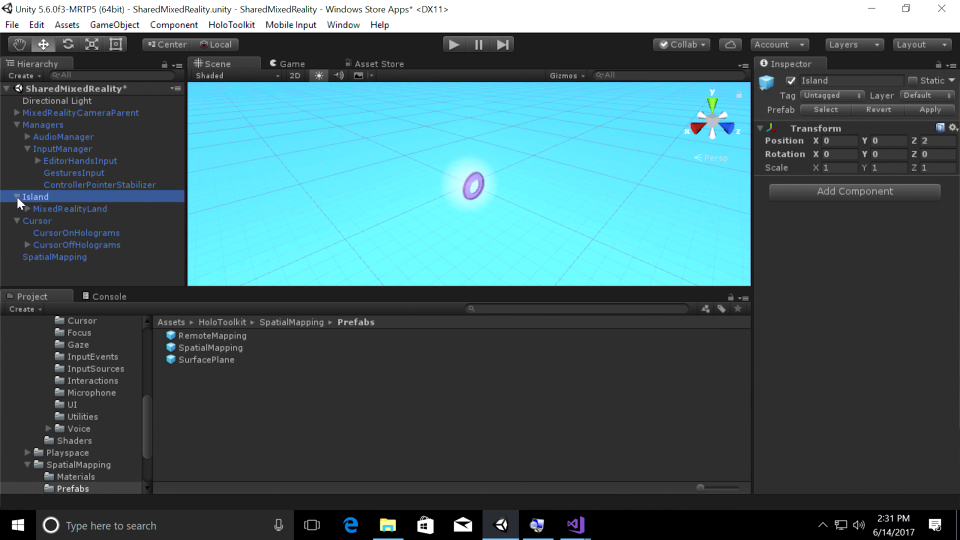
pyautogui.click(59, 209)
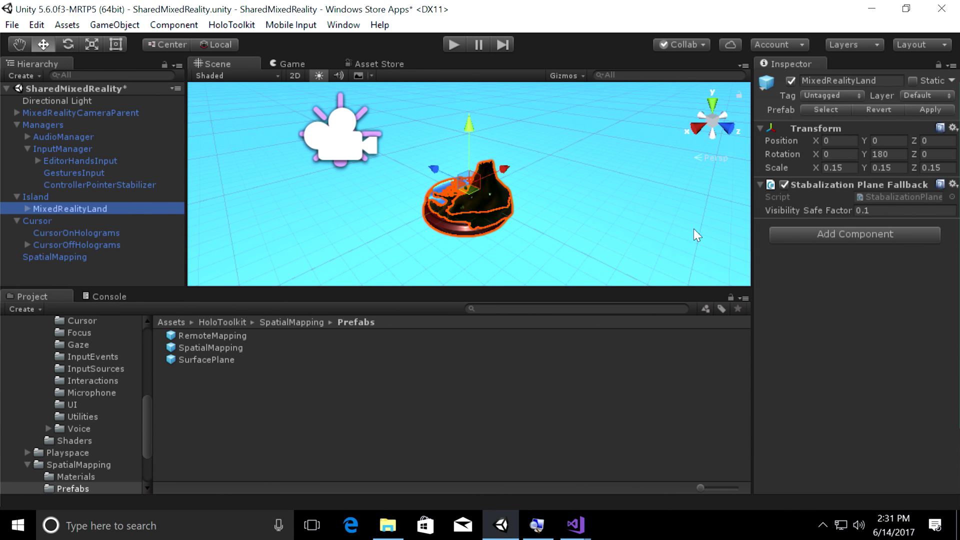
pyautogui.click(870, 236)
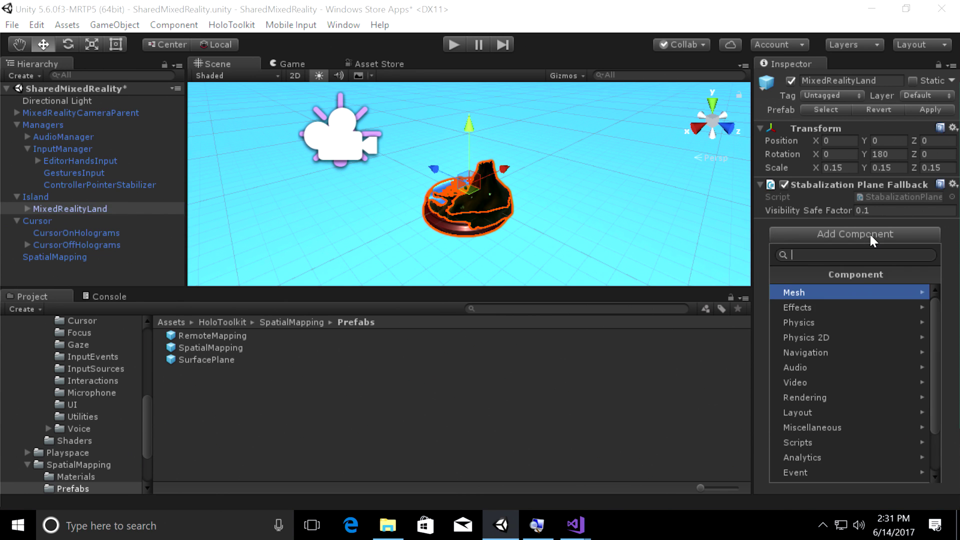
pyautogui.write('Tap')
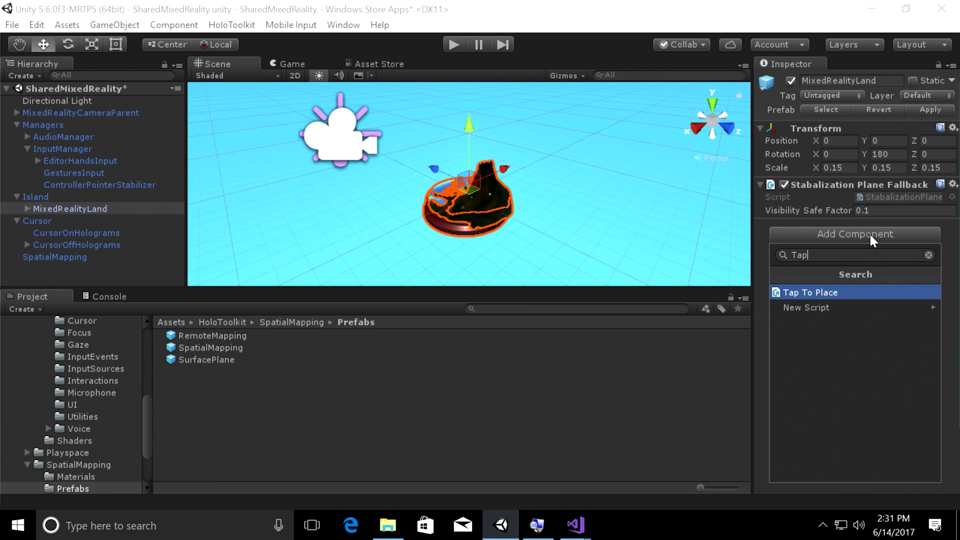
pyautogui.click(838, 292)
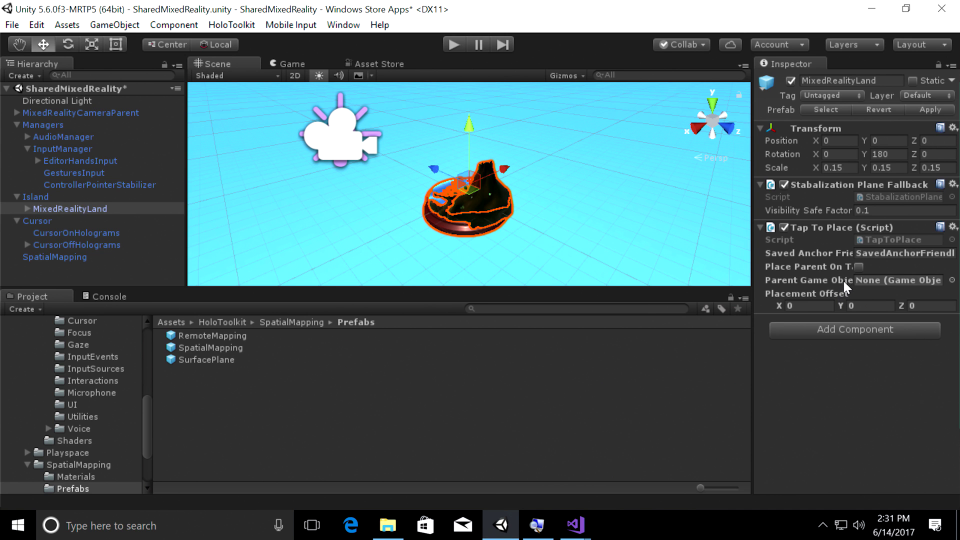
# Tick Place Parent On Tap and set the Placement Offset Y to 0.1.
pyautogui.click(860, 266)
pyautogui.click(850, 306)
pyautogui.write('0.1')
# Open TapToPlace.cs and read through its OnInputClicked world-anchor handling.
pyautogui.doubleClick(862, 239)
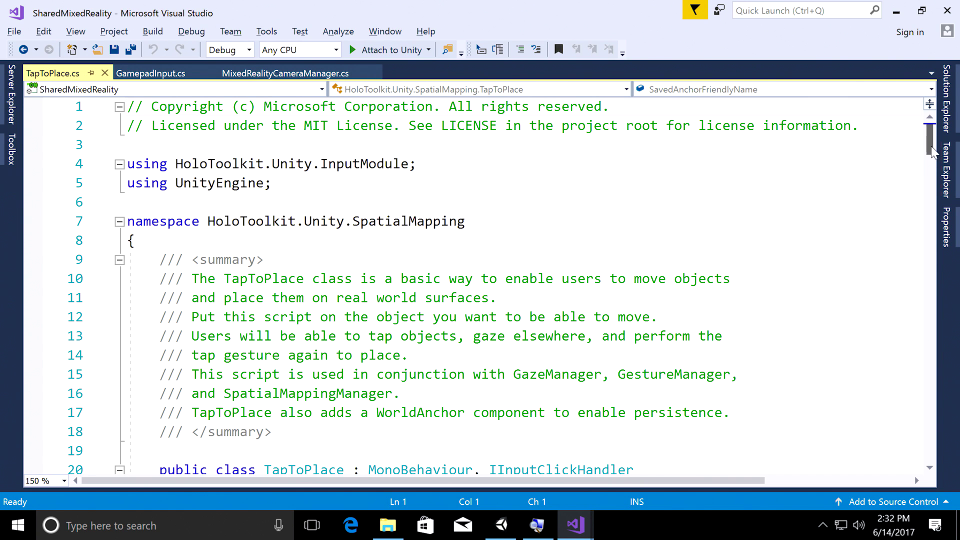
pyautogui.moveTo(931, 149); pyautogui.dragTo(930, 171)
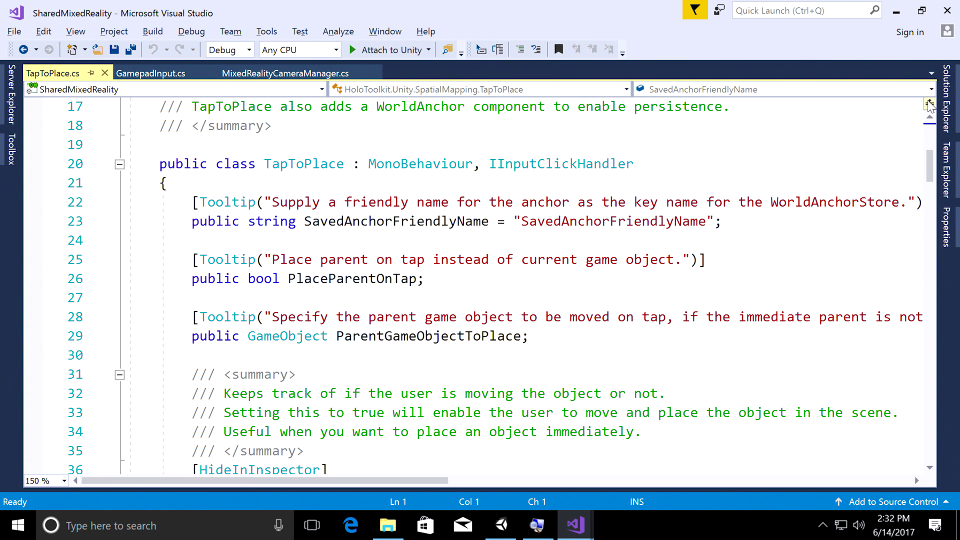
pyautogui.click(931, 89)
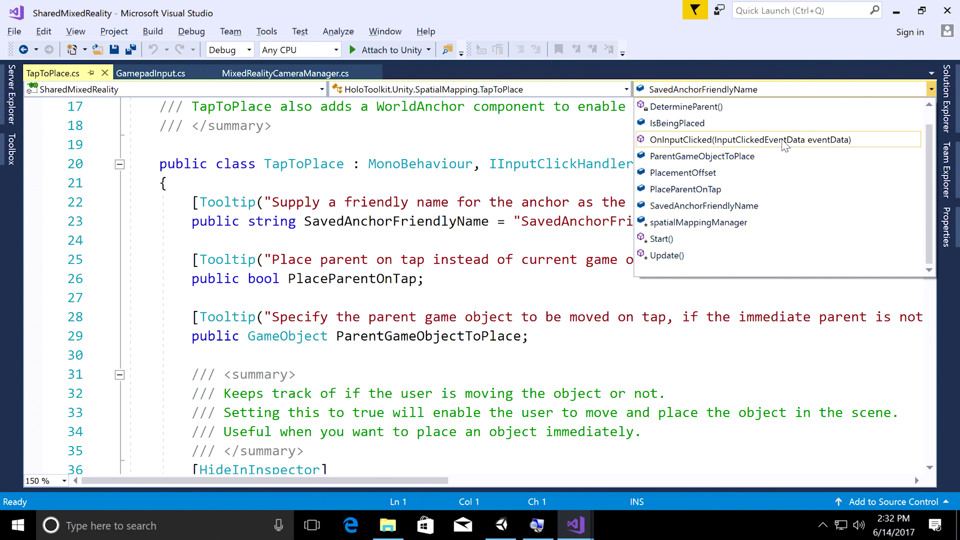
pyautogui.click(708, 141)
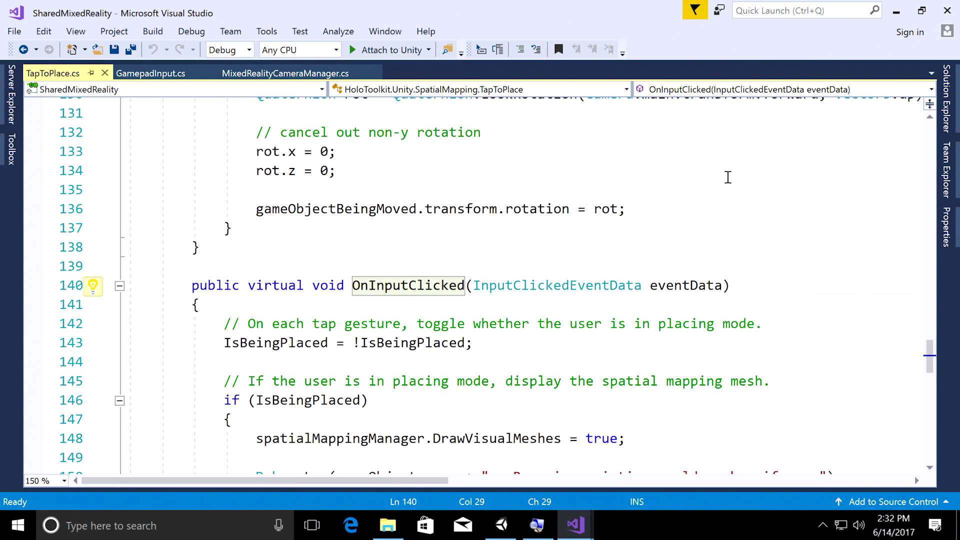
pyautogui.moveTo(927, 356); pyautogui.dragTo(929, 358)
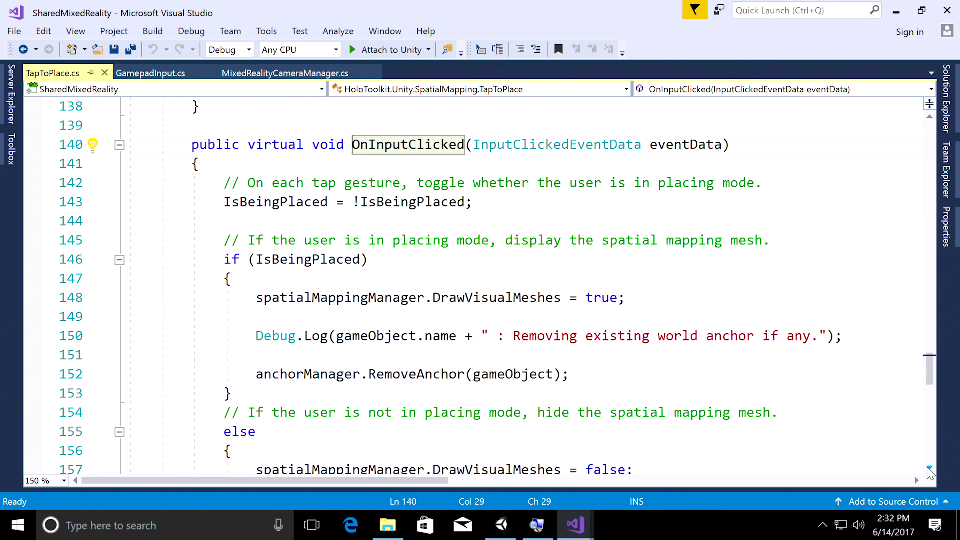
pyautogui.click(930, 471)
pyautogui.click(930, 471)
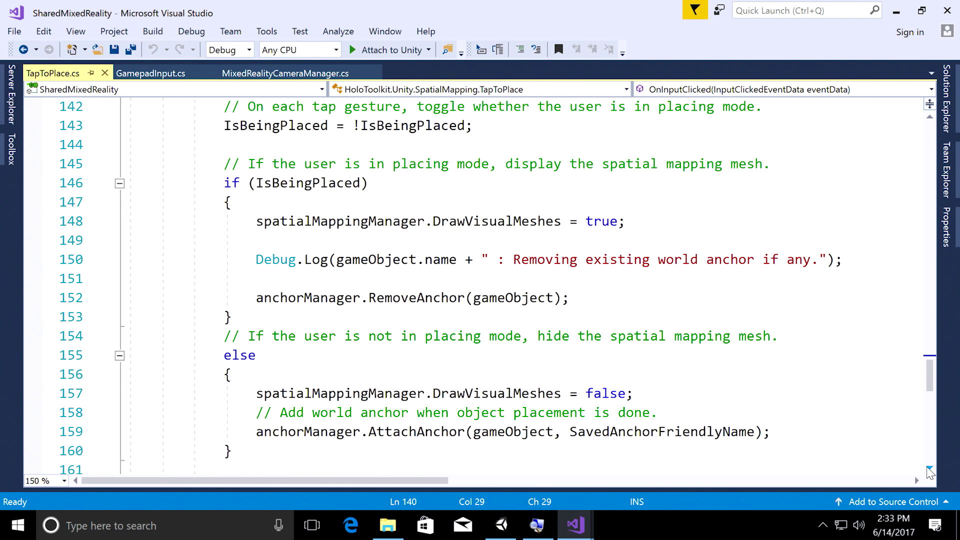
pyautogui.scroll(-3, 930, 473)
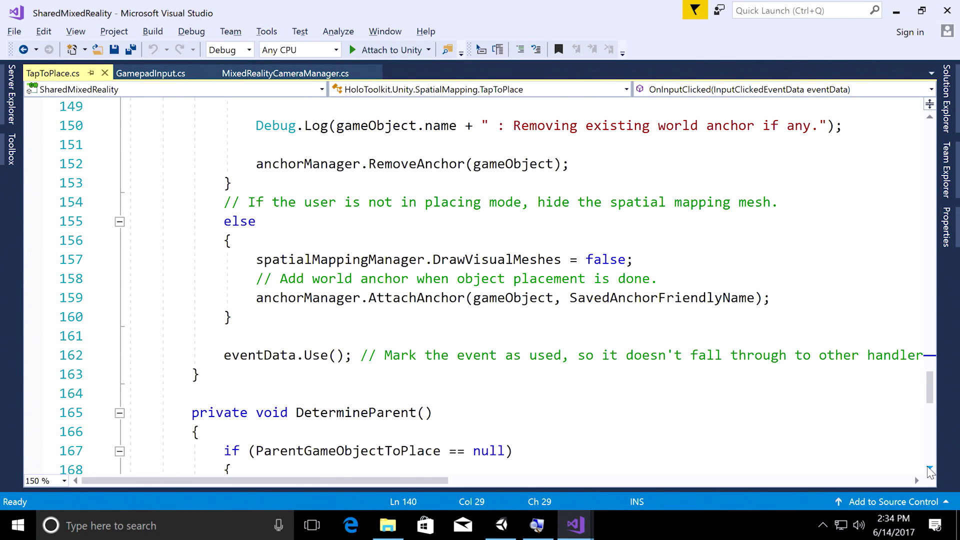
pyautogui.hotkey('alt', 'Tab')
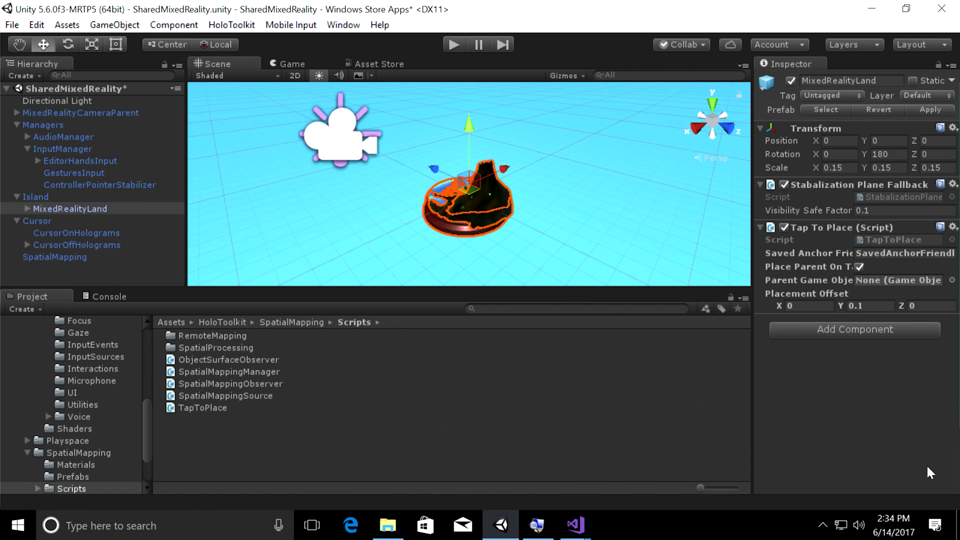
# Search 'World Anchor M' and add the World Anchor Manager component to Managers.
pyautogui.click(63, 125)
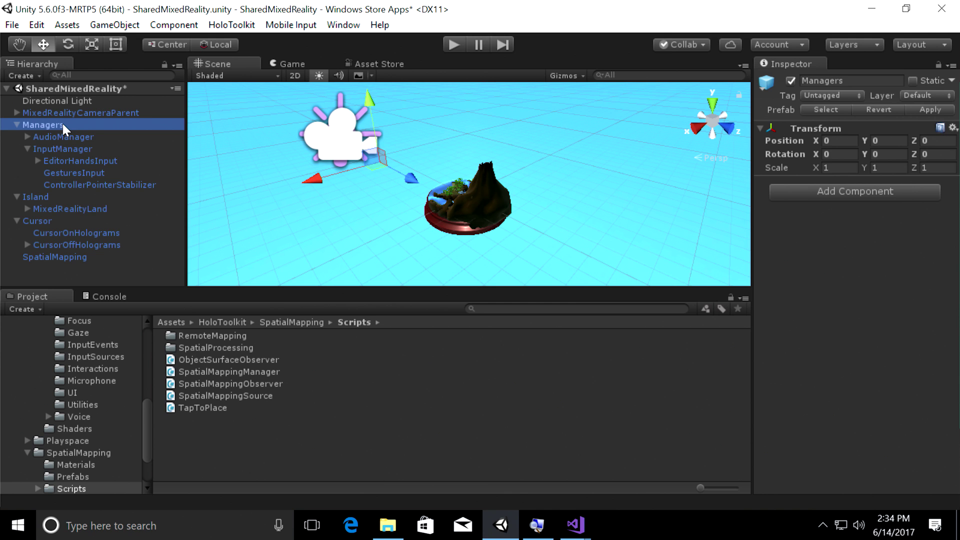
pyautogui.click(877, 193)
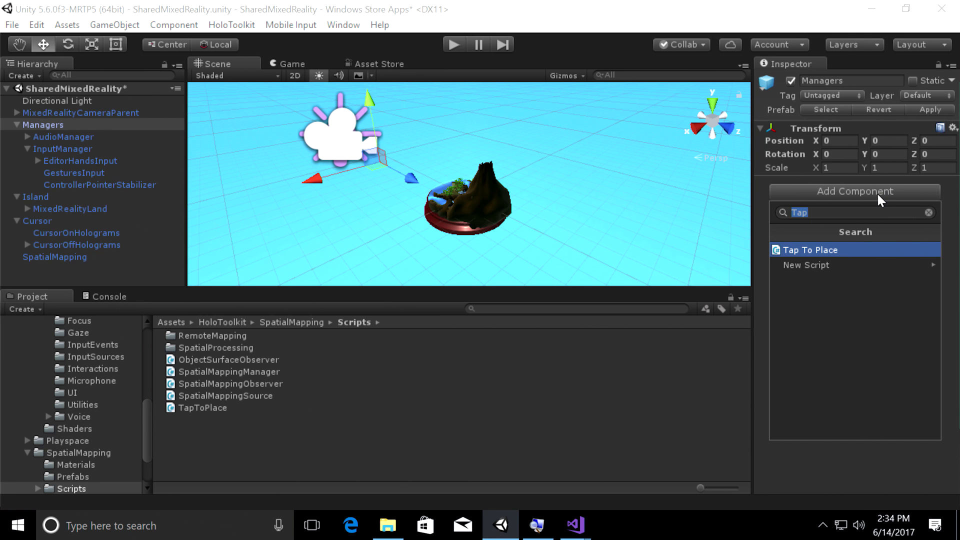
pyautogui.write('Wo')
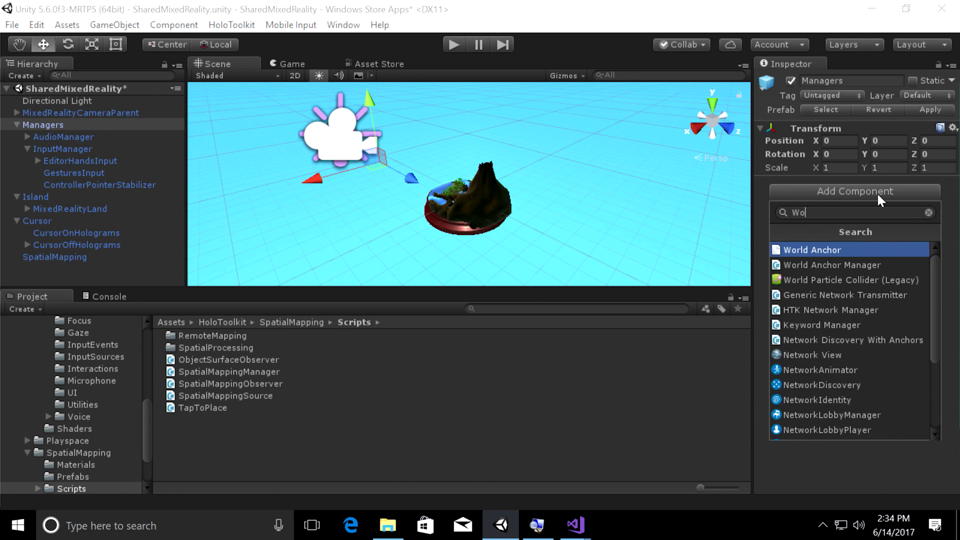
pyautogui.write('rld Anchor Man')
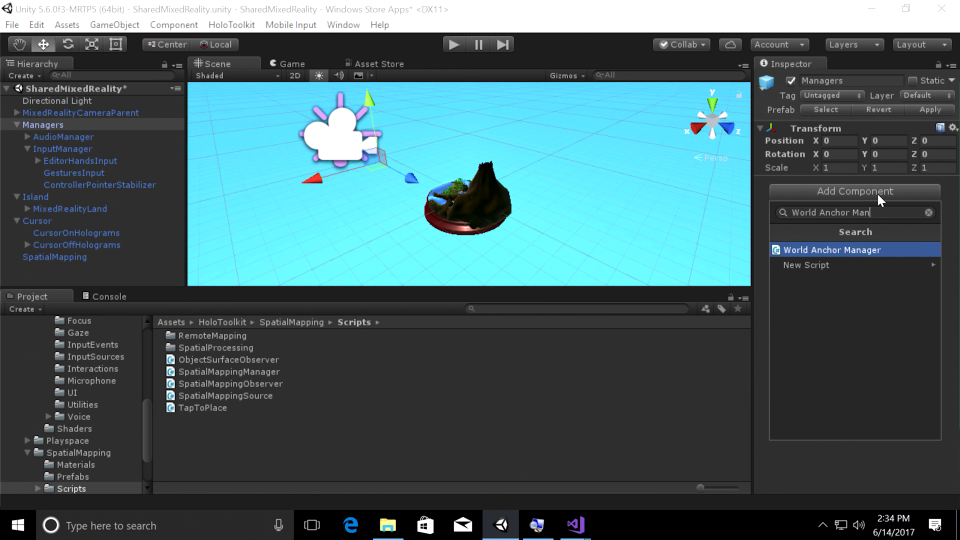
pyautogui.click(869, 250)
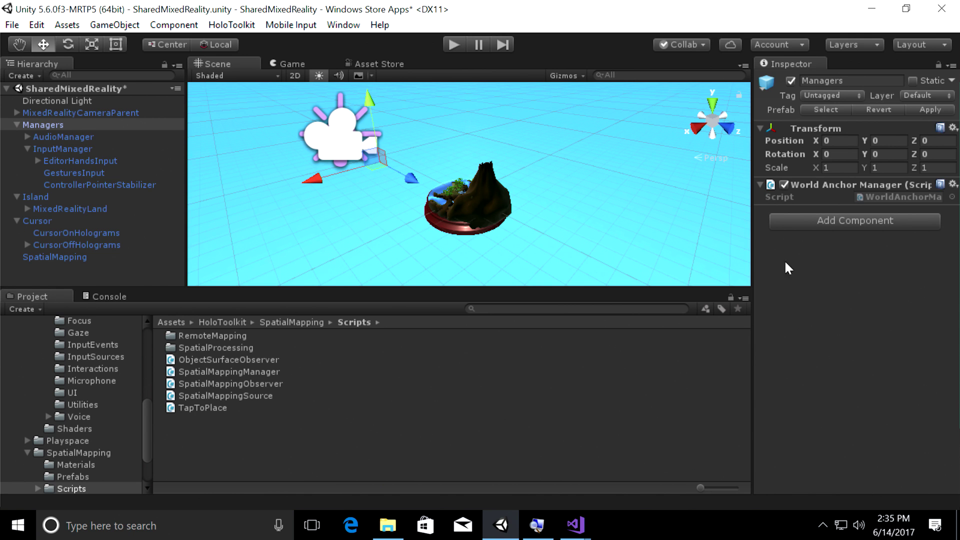
# Activate the Playspace object under MixedRealityCameraParent, then return to the Assets folder and select AppPrefabs.
pyautogui.click(16, 125)
pyautogui.click(17, 136)
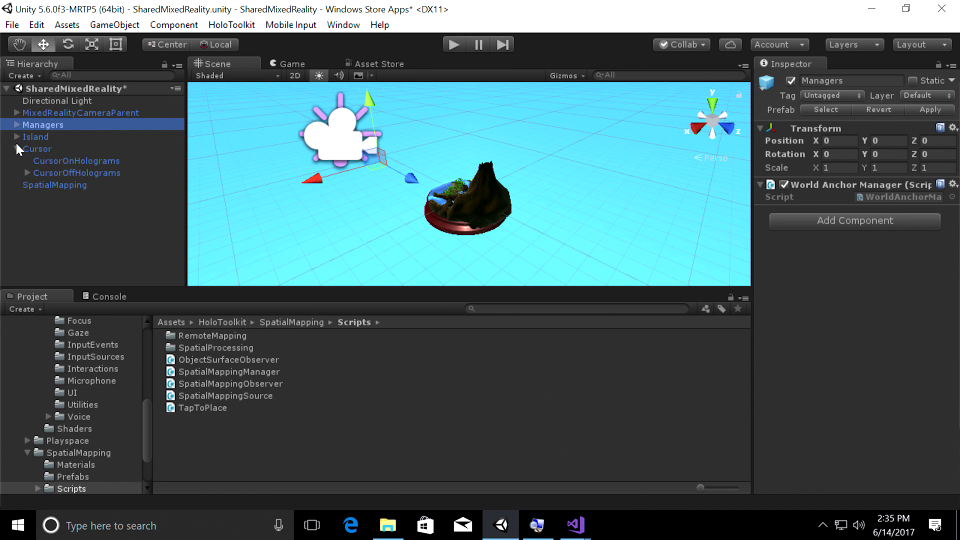
pyautogui.click(17, 149)
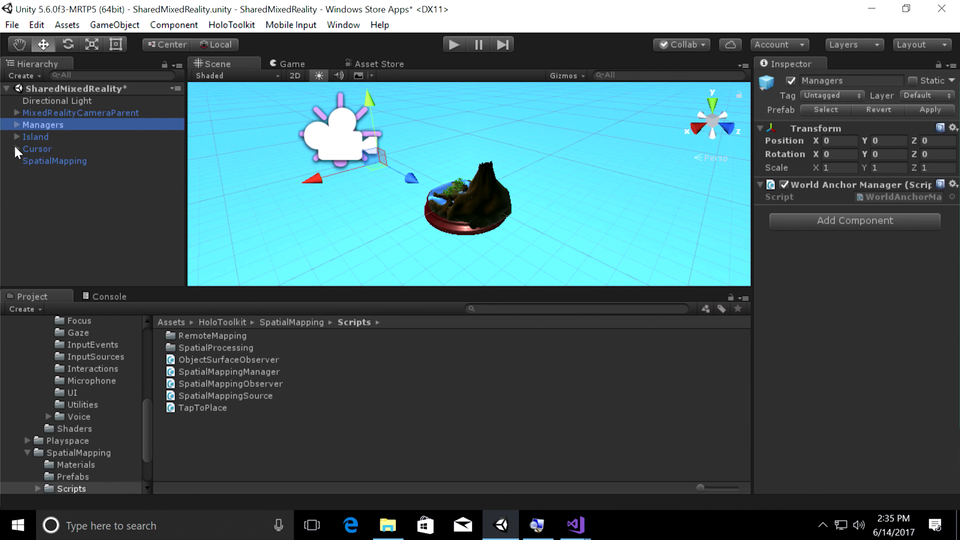
pyautogui.click(17, 113)
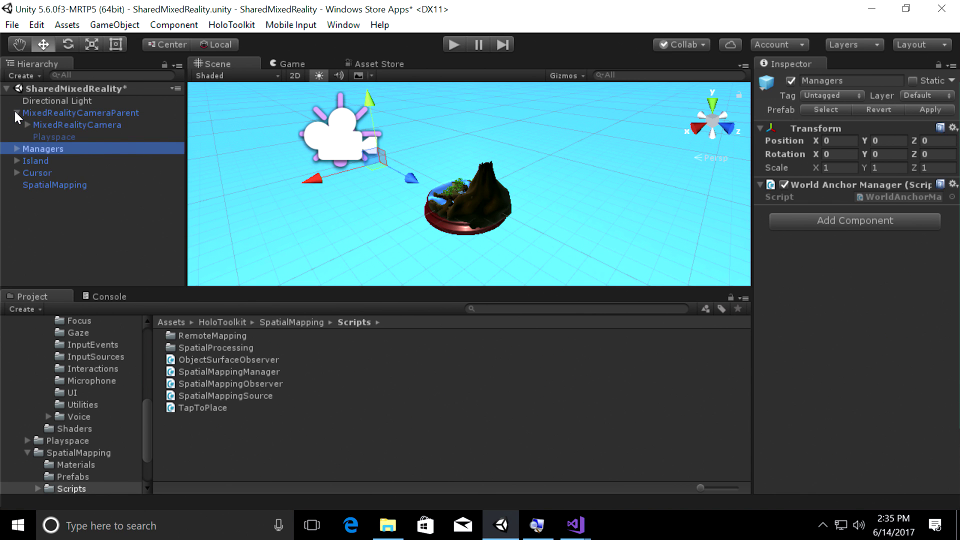
pyautogui.click(62, 137)
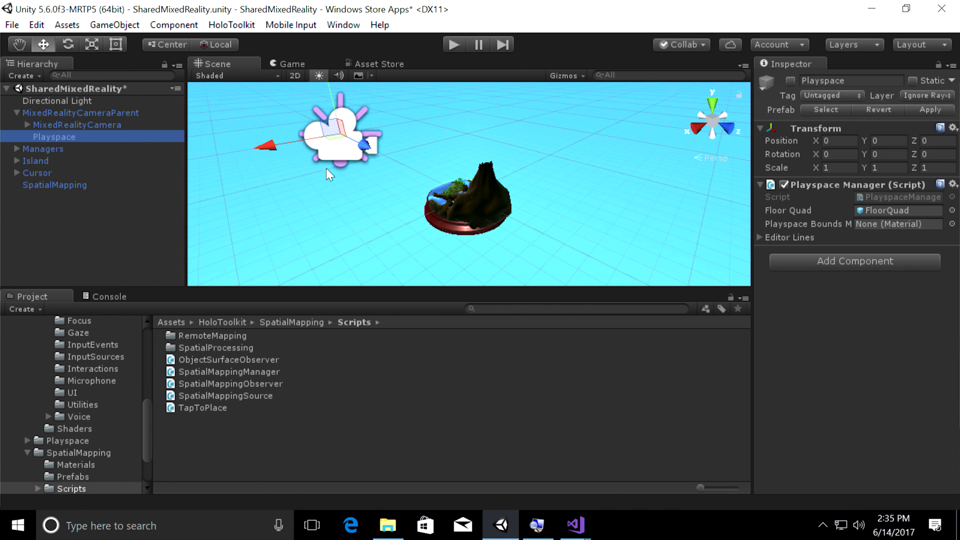
pyautogui.click(790, 81)
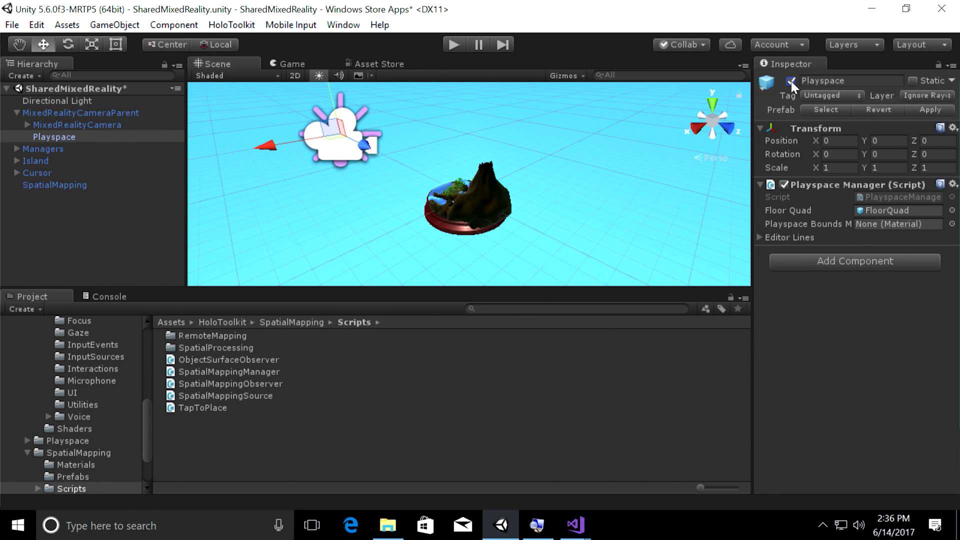
pyautogui.click(165, 324)
pyautogui.click(207, 337)
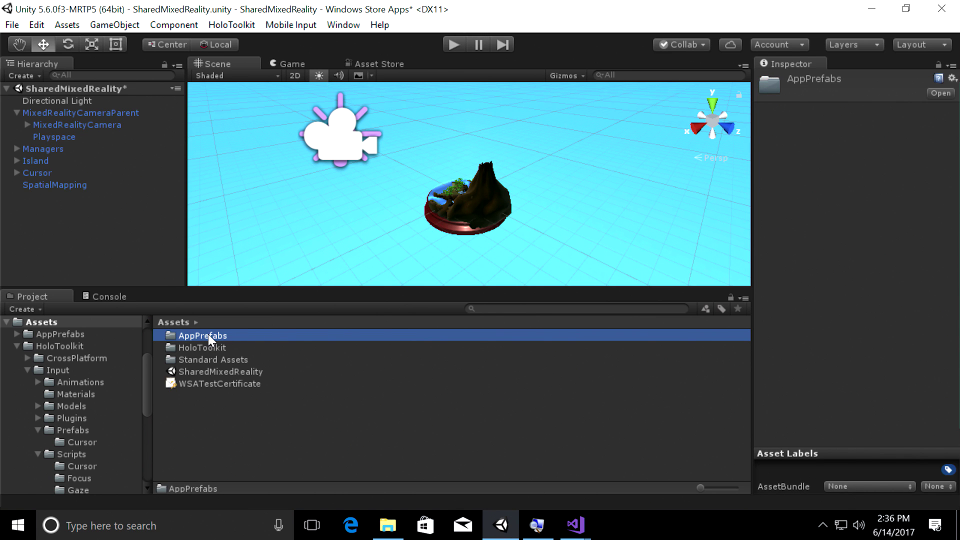
# Drag the VRRoom prefab from AppPrefabs into the Hierarchy and frame it in the Scene view.
pyautogui.doubleClick(208, 336)
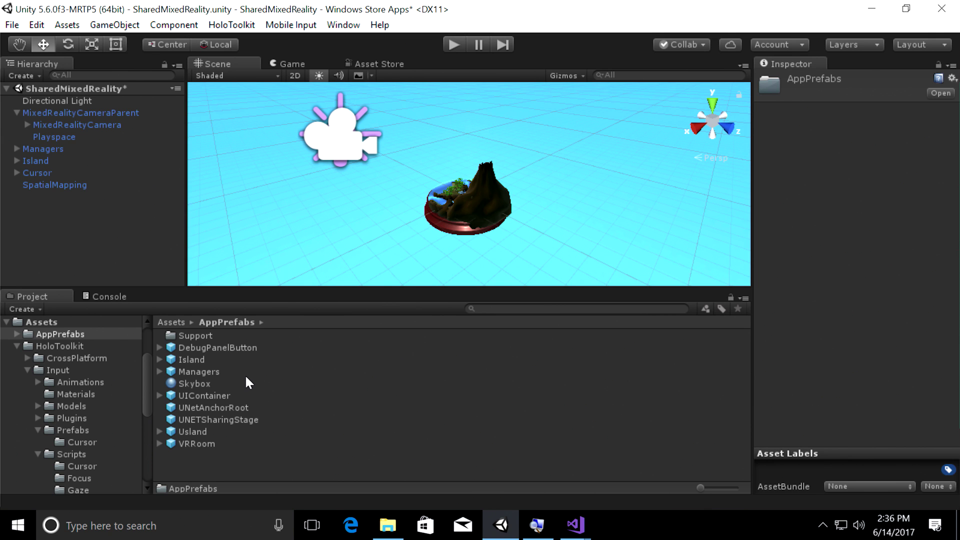
pyautogui.click(202, 444)
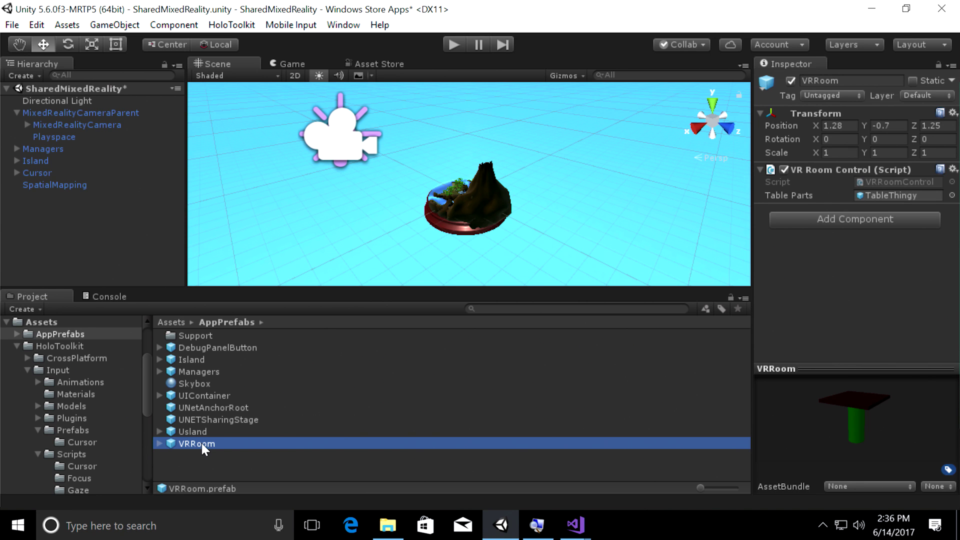
pyautogui.moveTo(201, 442); pyautogui.dragTo(11, 213)
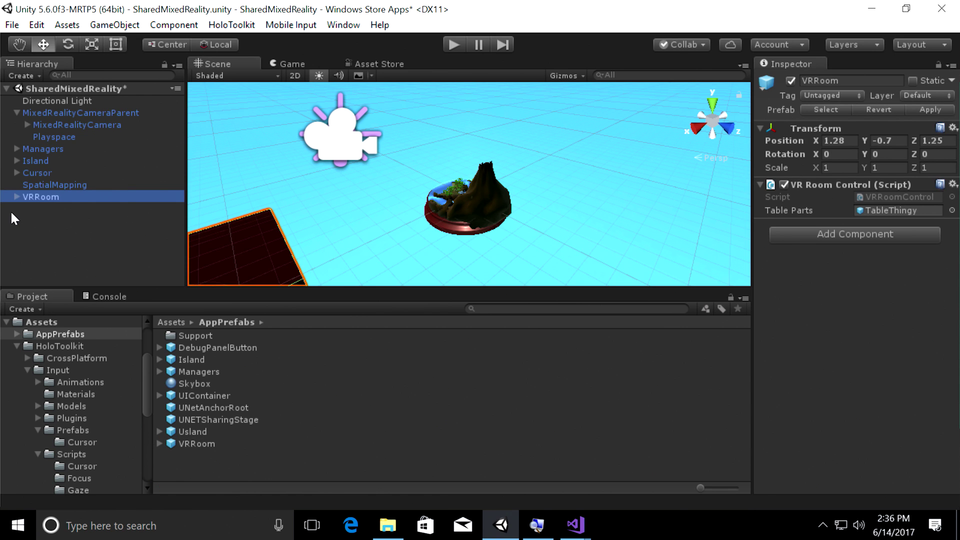
pyautogui.doubleClick(44, 197)
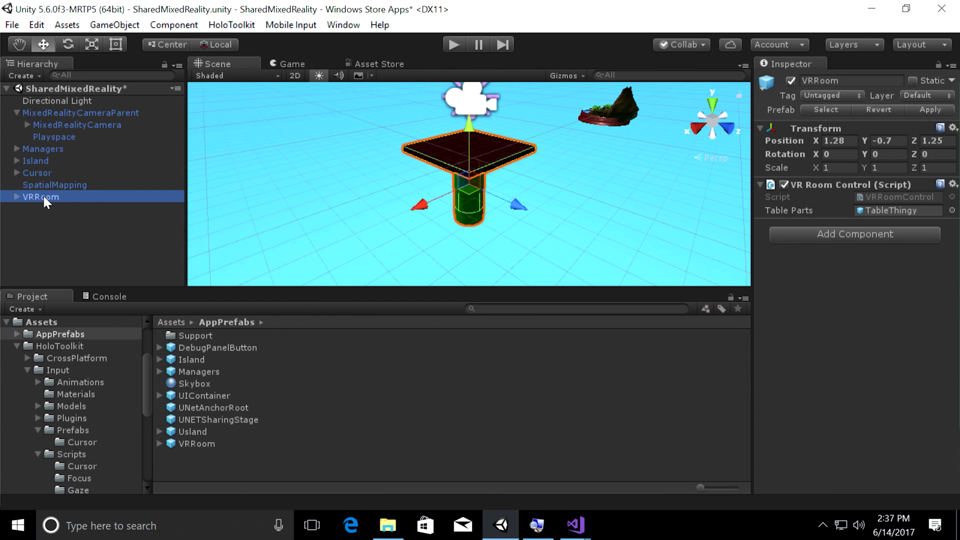
# Save the SharedMixedReality scene via File > Save Scenes.
pyautogui.click(12, 25)
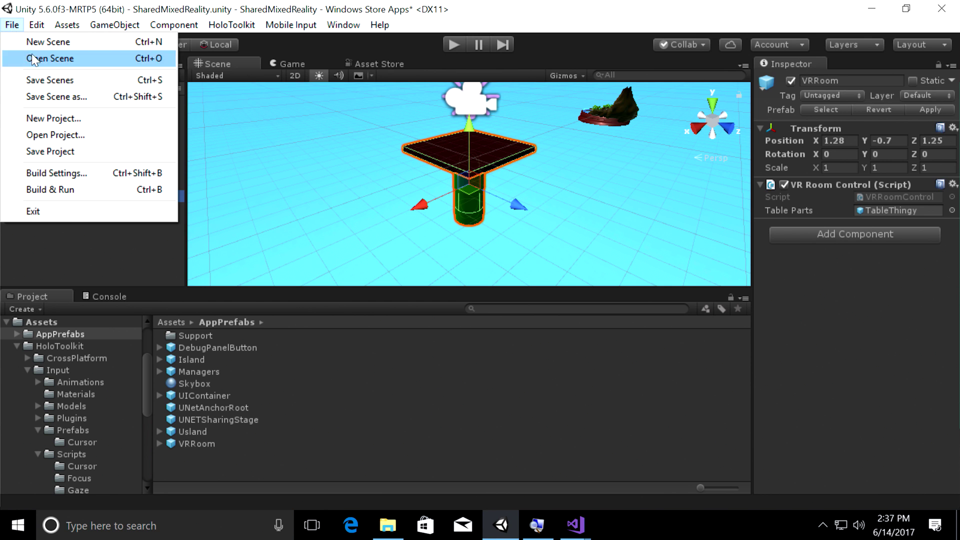
pyautogui.click(81, 84)
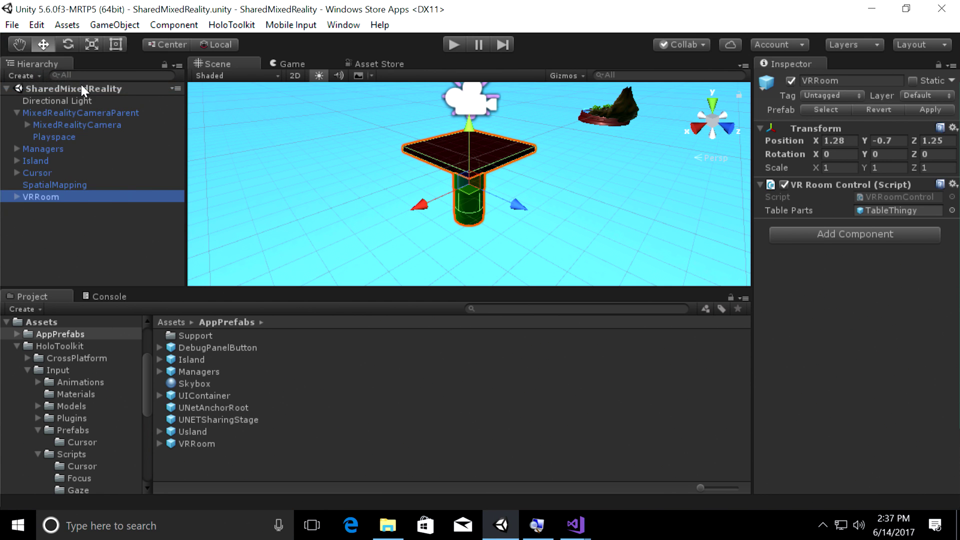